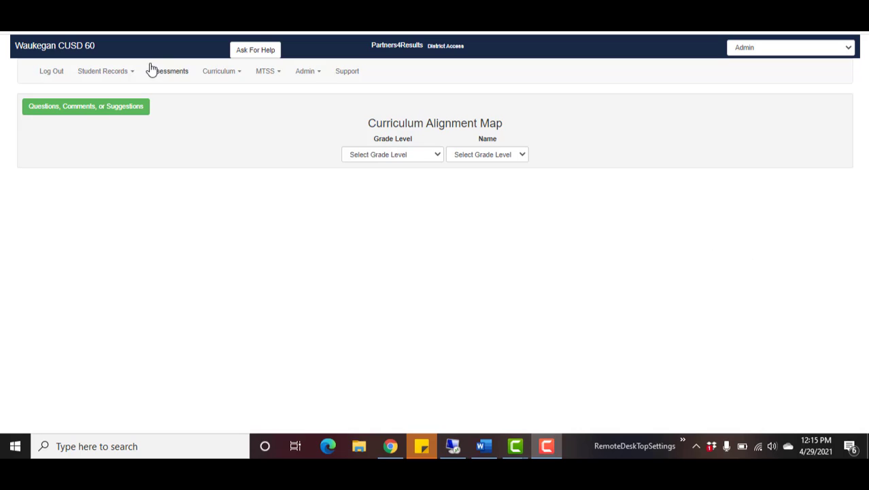
# Open Curriculum Plan v8.4e and load the Grade 1 department's Literacy: Science Literacy Gr 1 map in version Grade 1 Literacy/Science.
pyautogui.click(227, 74)
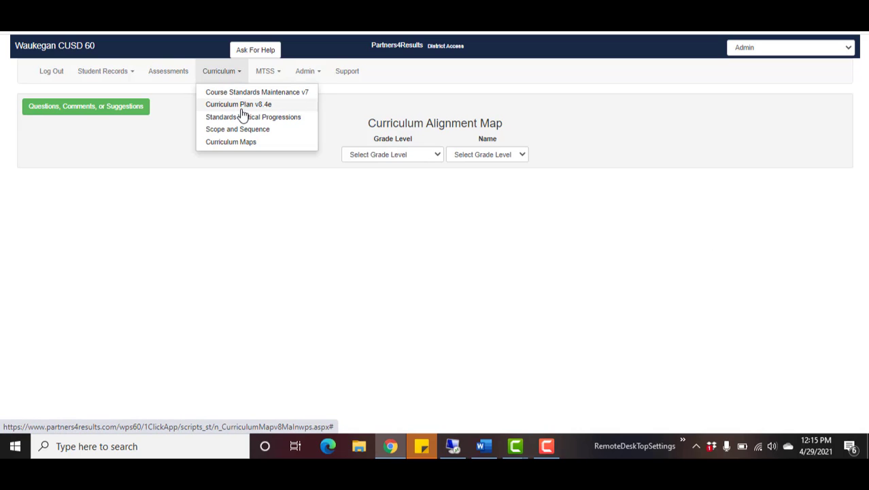
pyautogui.click(242, 110)
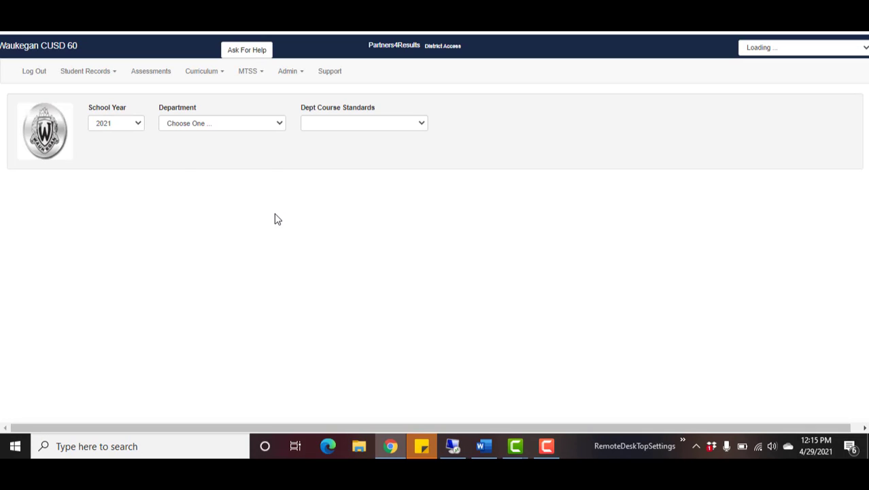
pyautogui.click(261, 126)
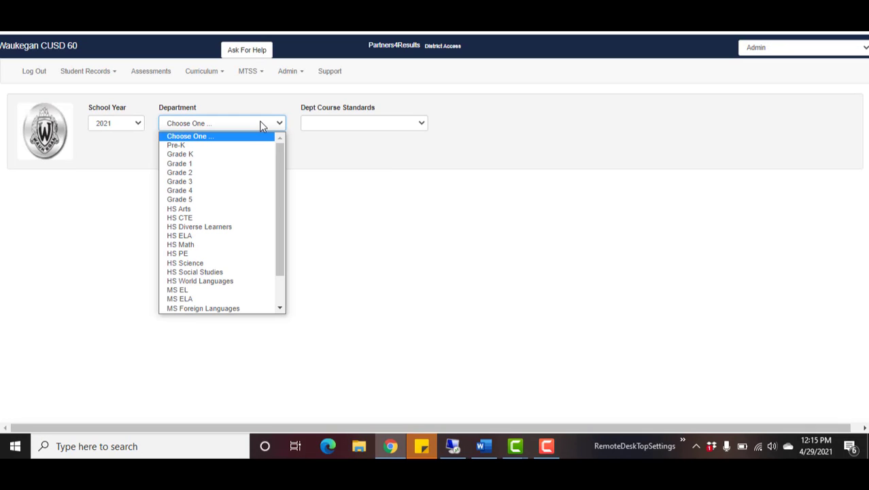
pyautogui.click(249, 164)
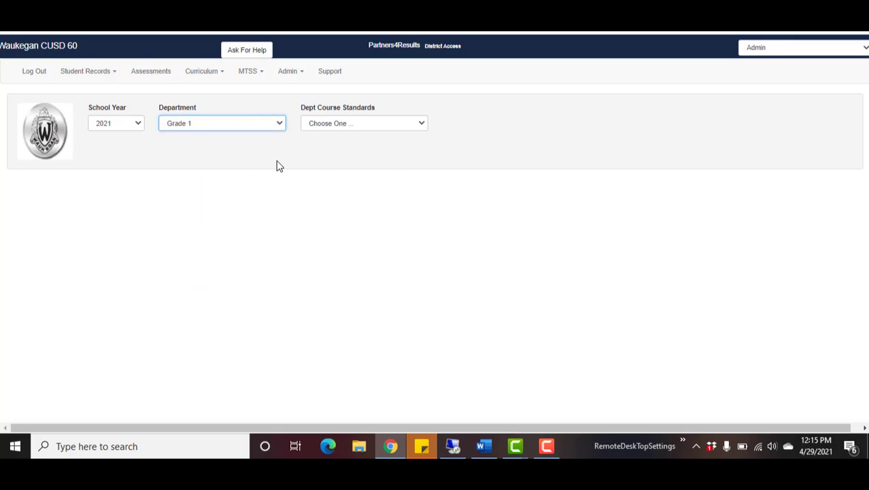
pyautogui.click(414, 130)
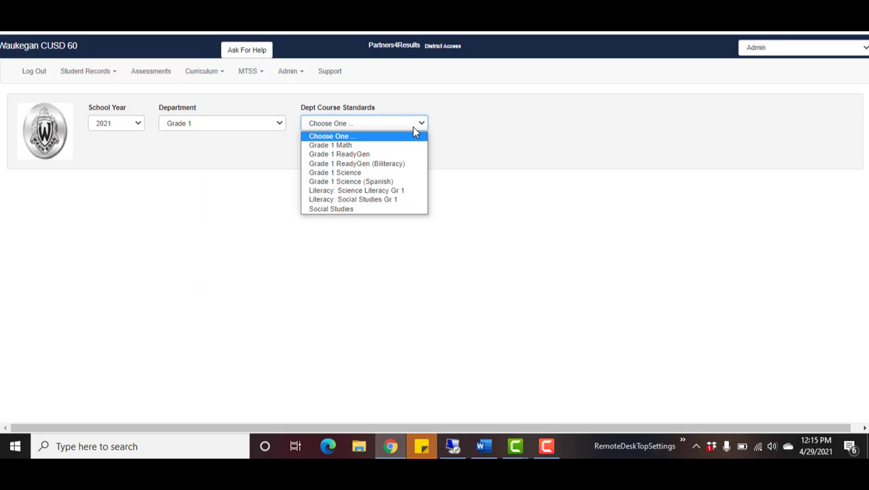
pyautogui.click(413, 193)
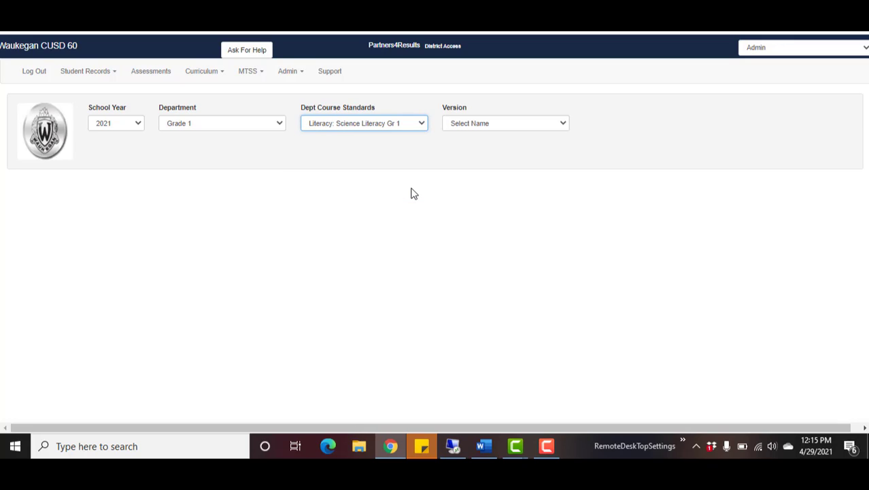
pyautogui.click(543, 126)
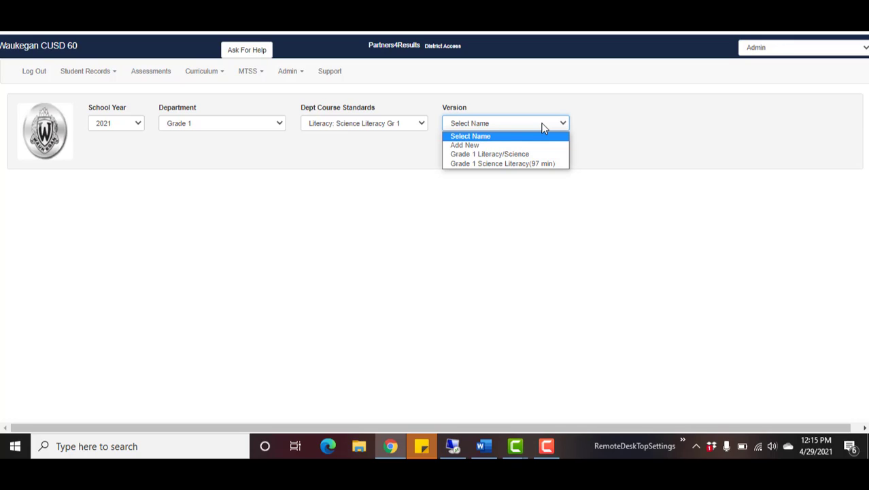
pyautogui.click(525, 156)
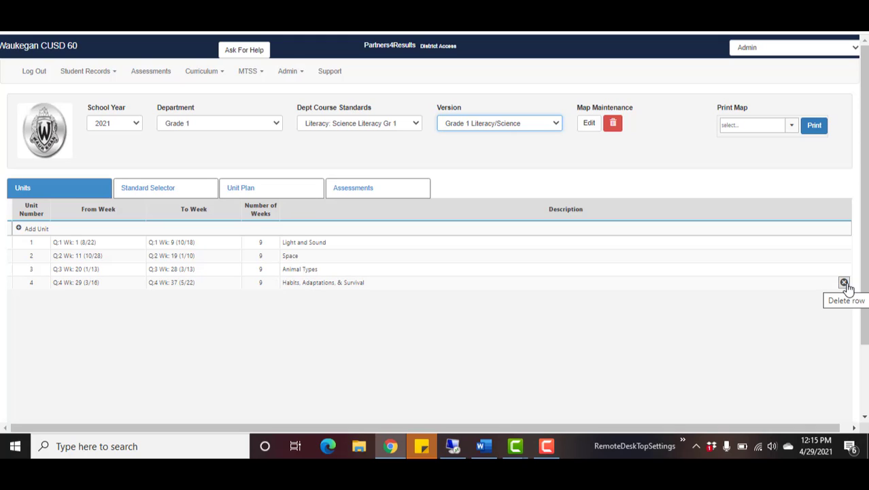
# Open the Light and Sound unit row for editing and look through its From Week choices, number of weeks and description.
pyautogui.click(139, 245)
pyautogui.click(140, 245)
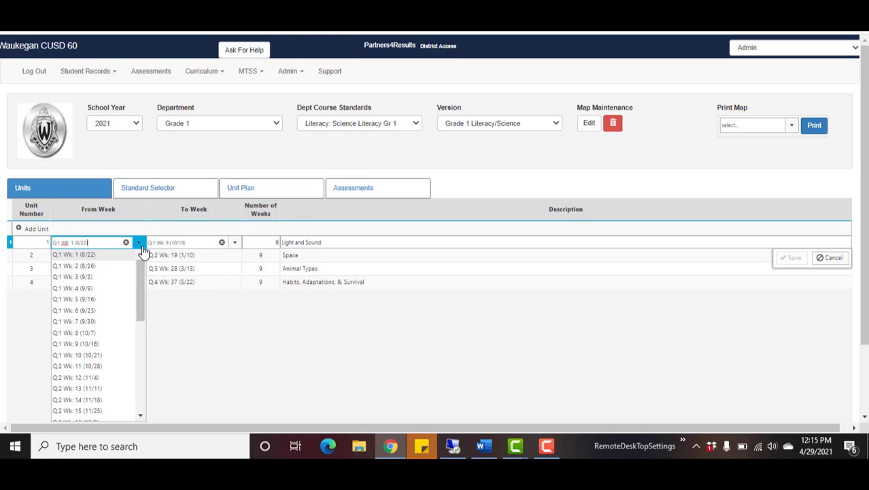
pyautogui.click(139, 243)
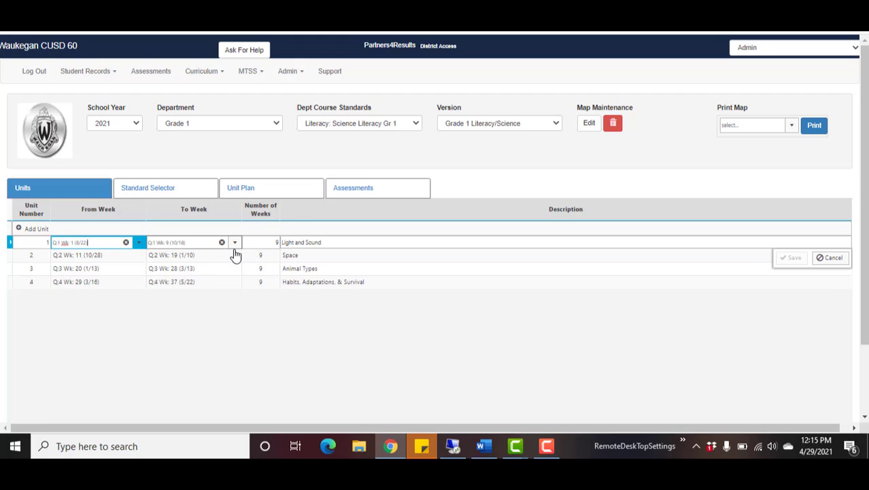
pyautogui.click(275, 243)
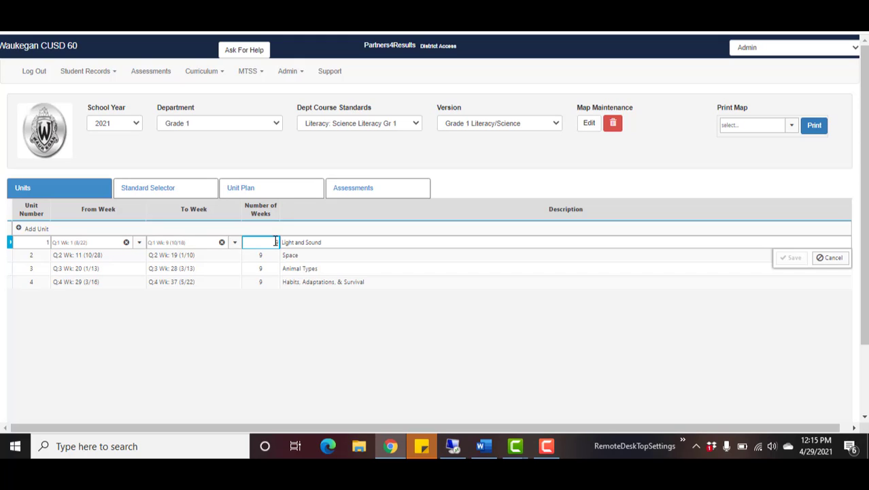
pyautogui.click(349, 244)
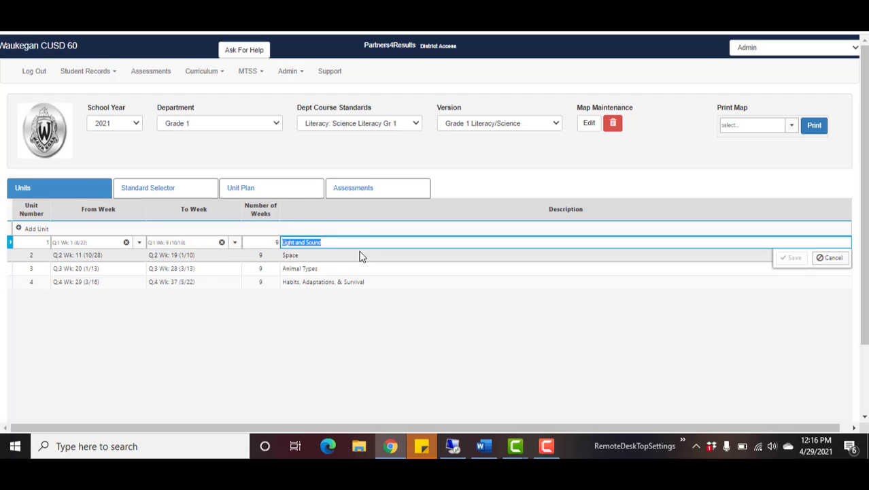
# Open the Space and Animal Types unit descriptions for editing without changing them, and select the Light and Sound unit row.
pyautogui.click(359, 253)
pyautogui.press('Return')
pyautogui.click(362, 275)
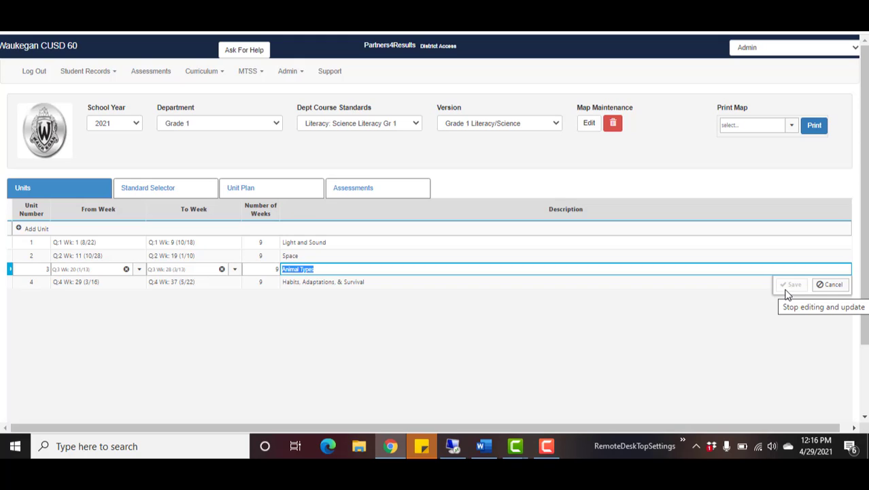
pyautogui.click(387, 245)
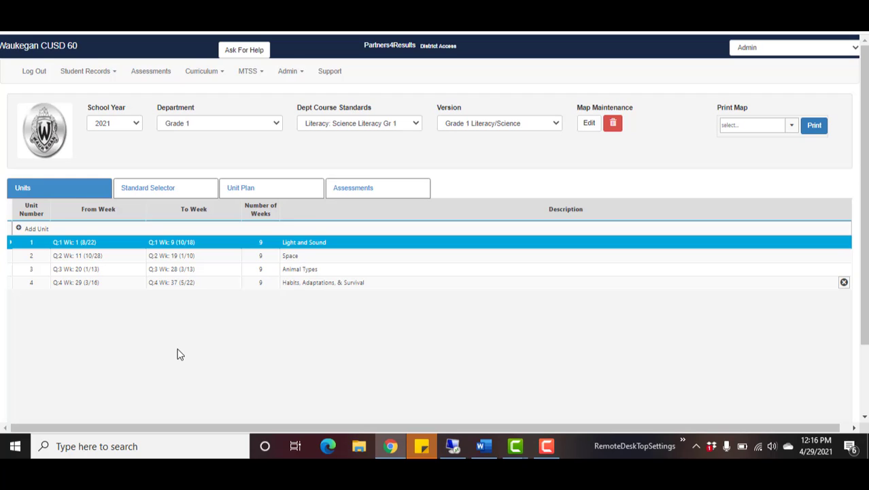
# Open the unit plan for unit (1) Light and Sound.
pyautogui.click(259, 193)
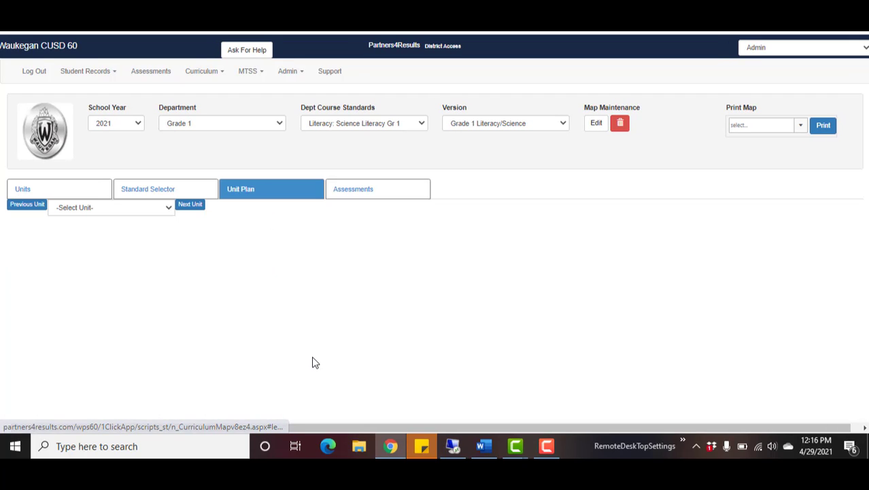
pyautogui.click(158, 209)
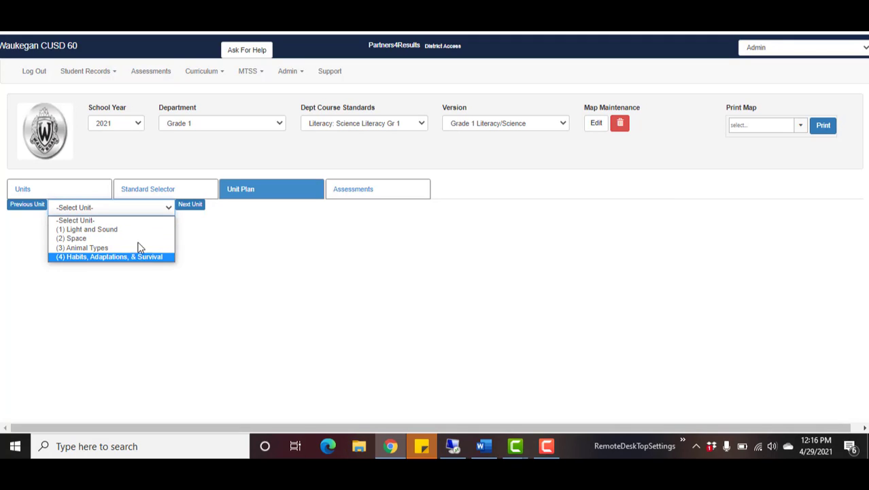
pyautogui.click(140, 232)
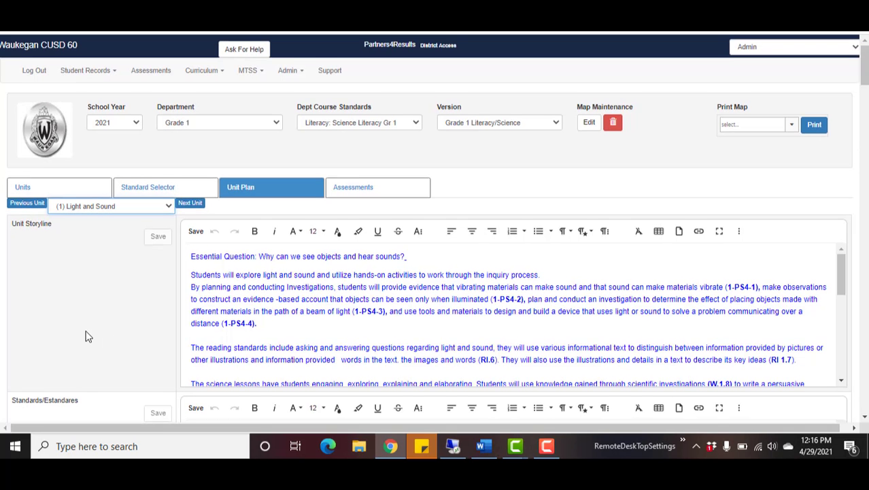
# Examine the unit plan's Unit Storyline, Standards/Estandares and WIDA language development sections and their text editors.
pyautogui.scroll(-1, 86, 336)
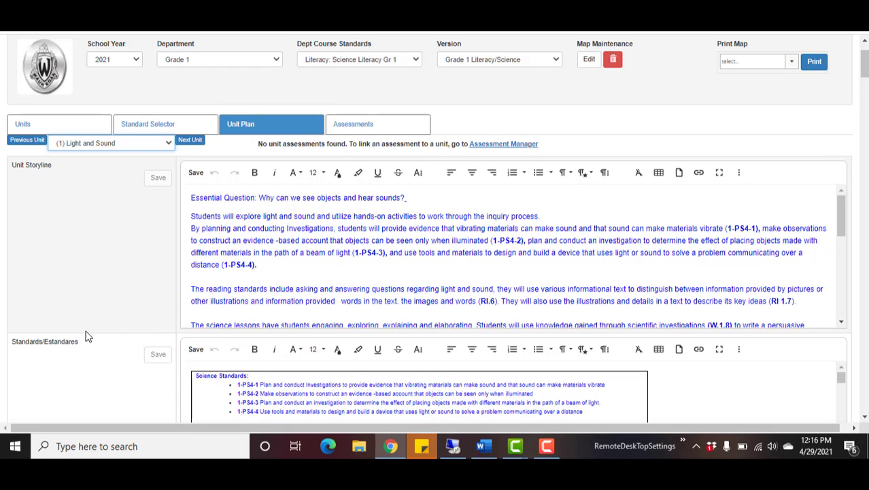
pyautogui.scroll(-3, 87, 336)
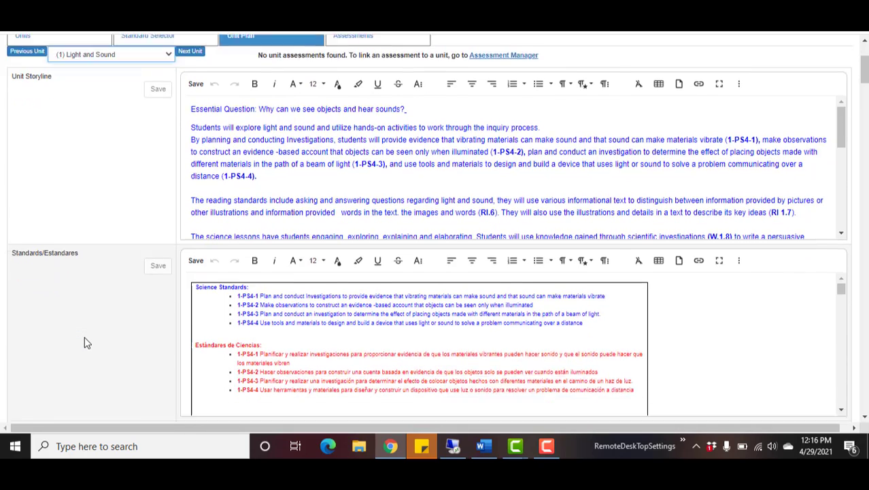
pyautogui.scroll(-1, 94, 299)
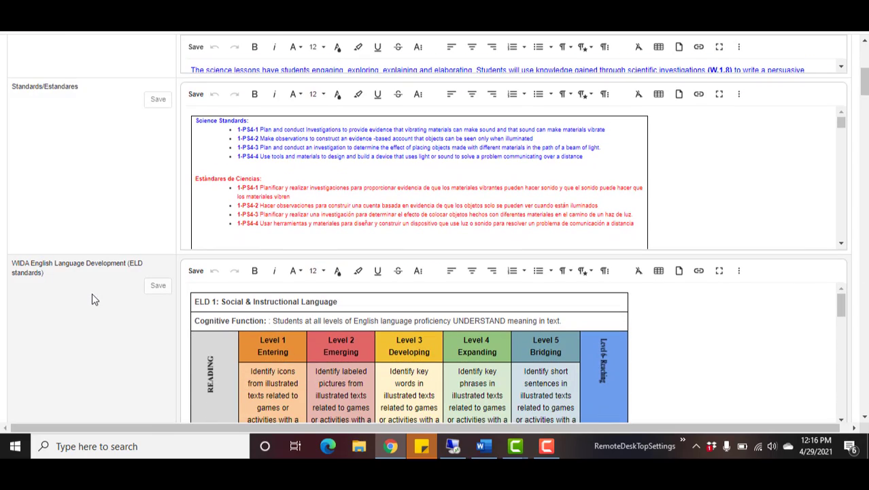
pyautogui.scroll(-1, 95, 300)
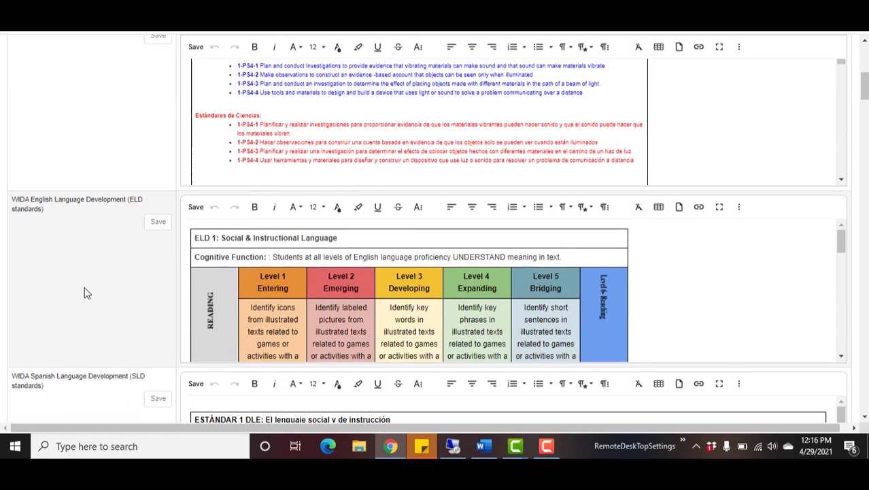
pyautogui.scroll(4, 84, 287)
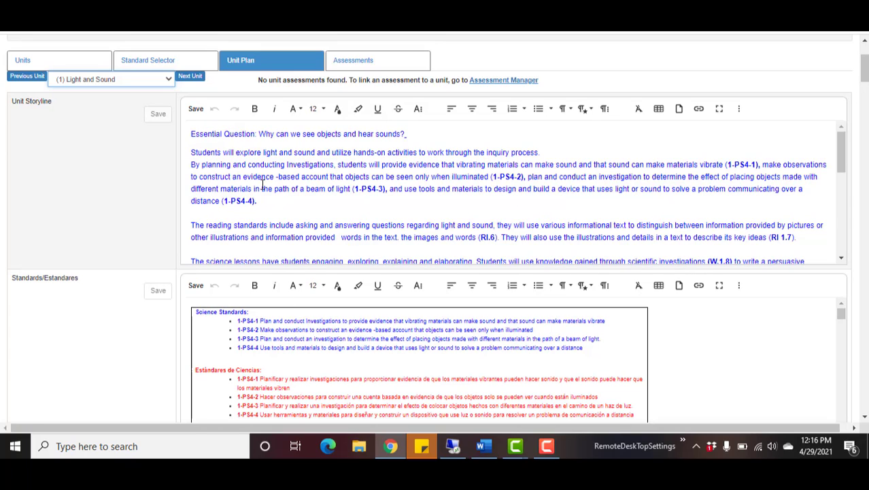
pyautogui.click(427, 321)
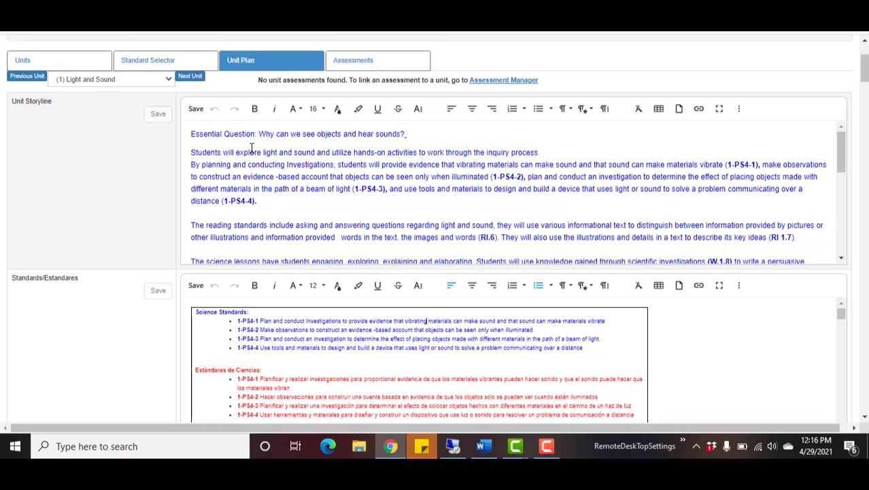
pyautogui.moveTo(191, 133); pyautogui.dragTo(437, 250)
pyautogui.click(320, 194)
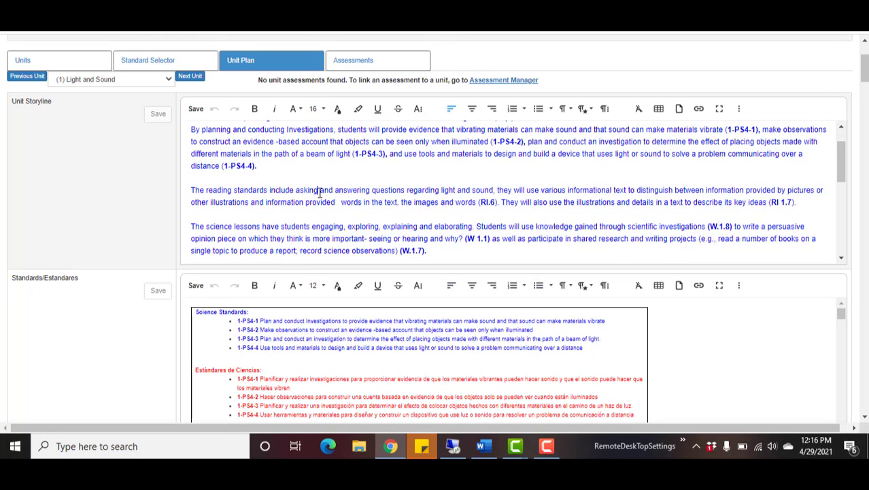
pyautogui.scroll(1, 320, 191)
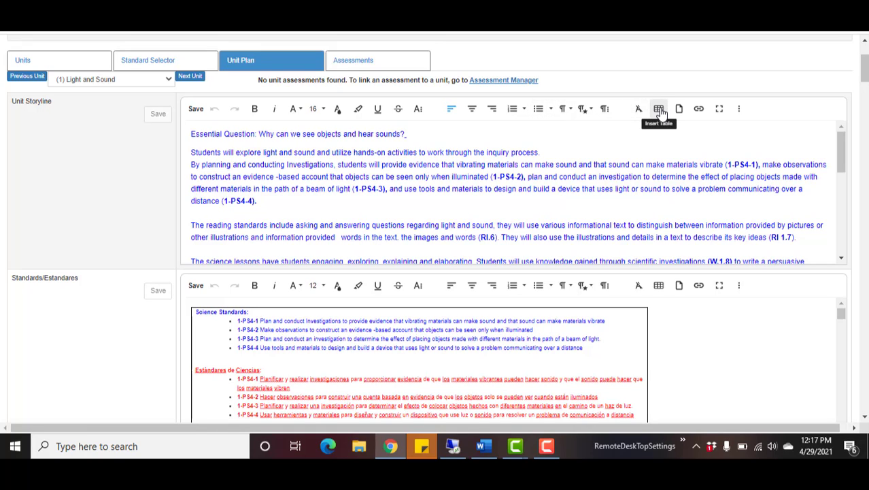
# View the Unit Storyline editor in full screen, restore it, and try selecting all of its text.
pyautogui.click(720, 109)
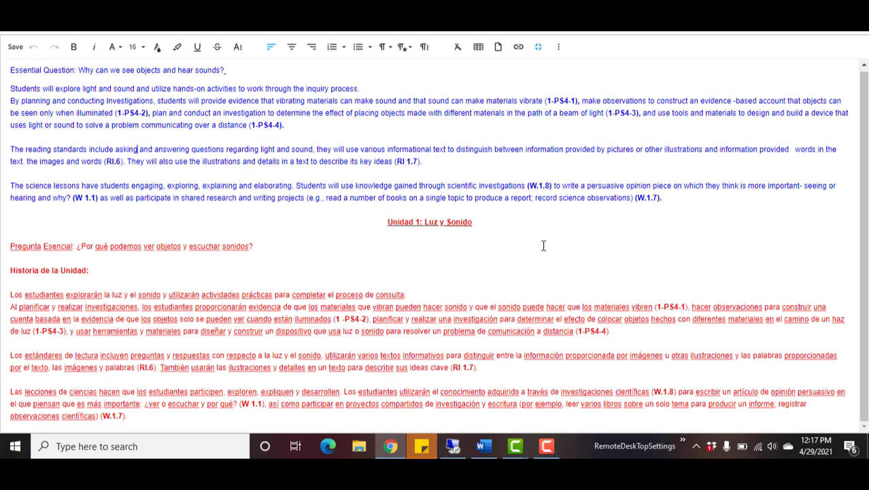
pyautogui.click(539, 47)
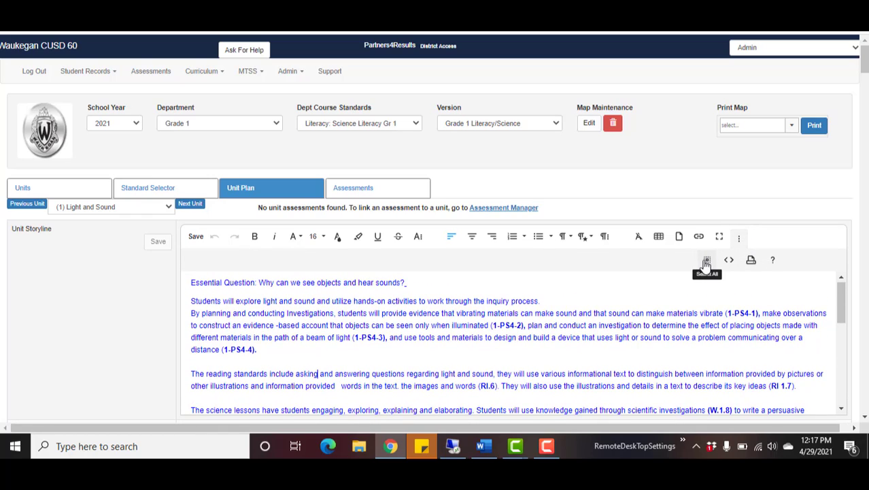
pyautogui.click(709, 270)
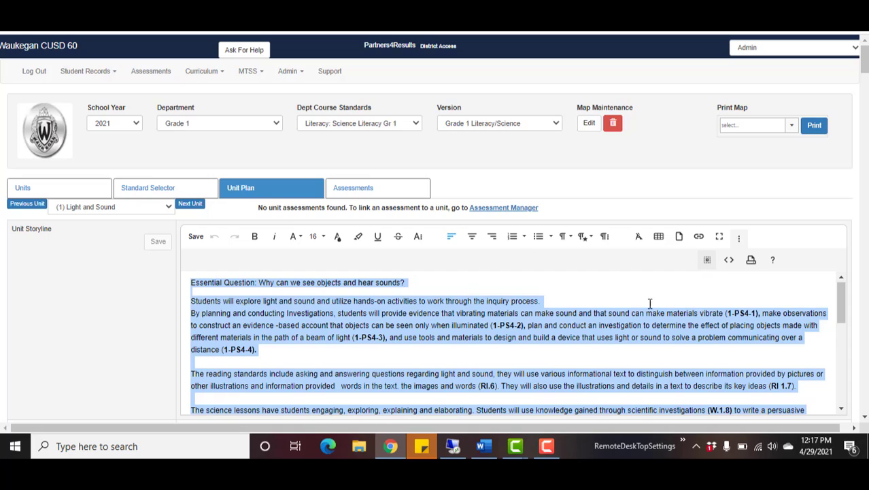
pyautogui.click(621, 304)
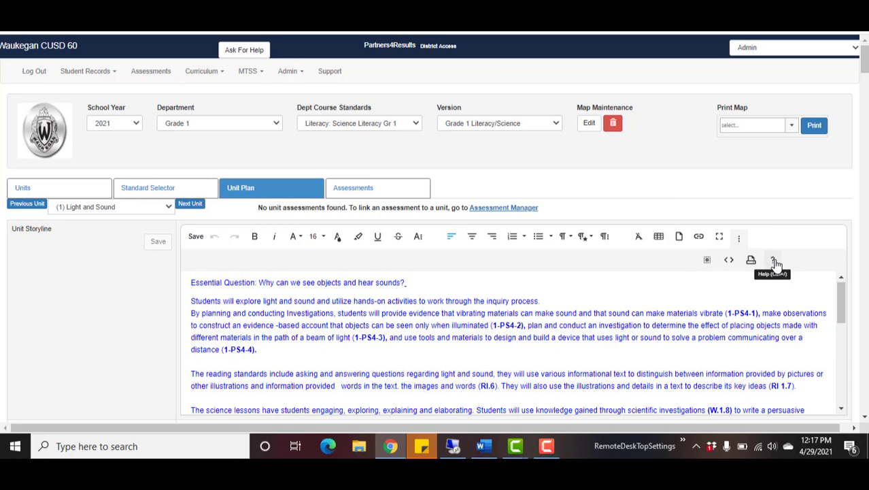
# Open the Unit Storyline editor's help, look through the shortcut list, and close it.
pyautogui.click(774, 261)
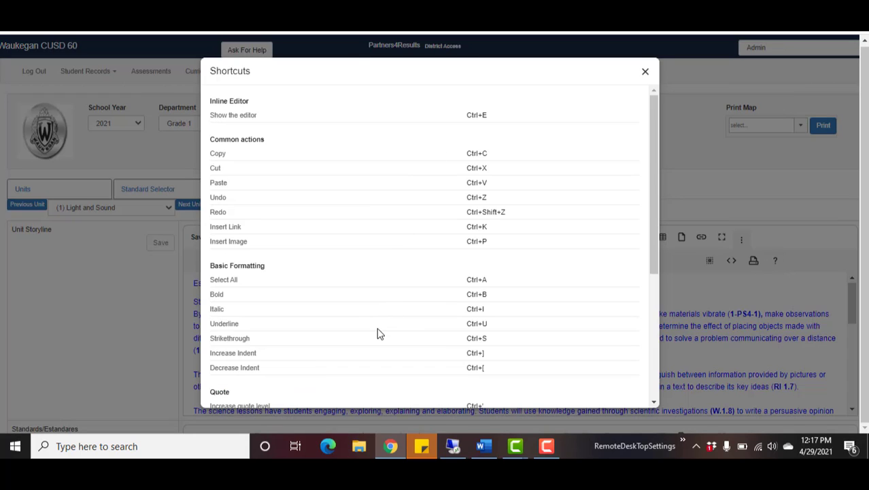
pyautogui.scroll(-3, 464, 259)
pyautogui.click(645, 73)
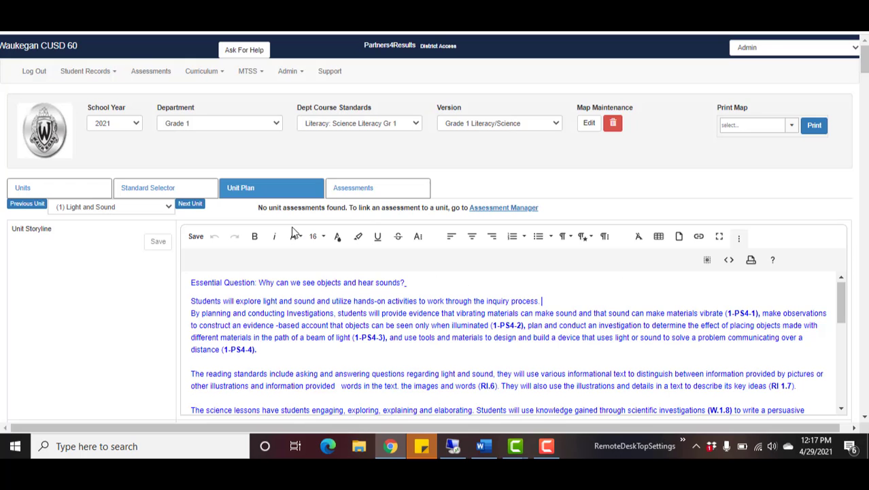
# Make a minor edit at the end of the Unit Storyline's Spanish text, after "(W.1.7).", and save the section.
pyautogui.scroll(-2, 267, 299)
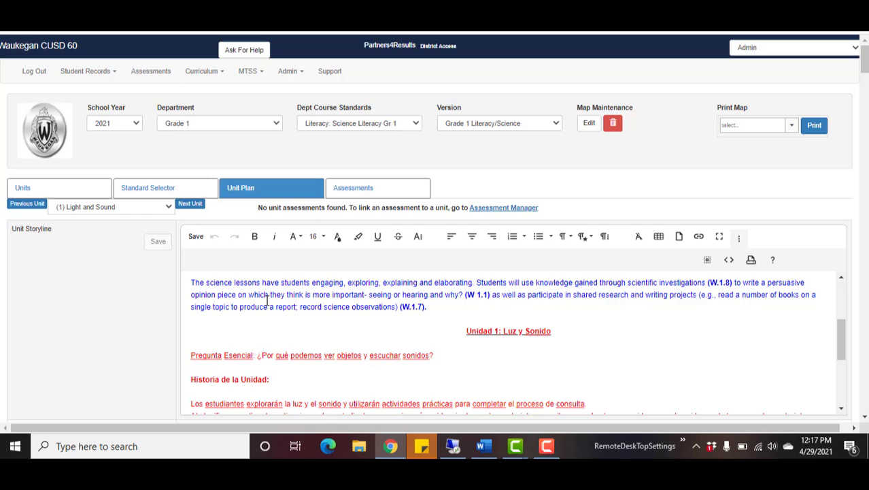
pyautogui.scroll(-2, 130, 324)
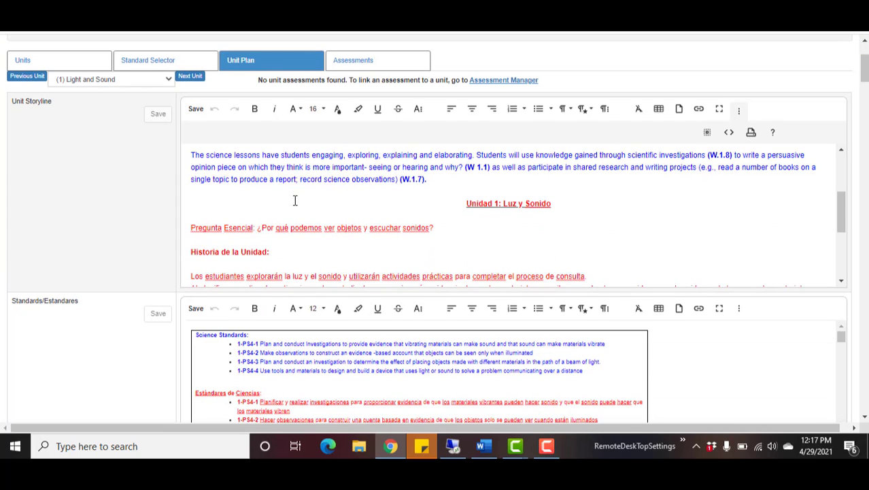
pyautogui.click(503, 207)
pyautogui.scroll(-5, 510, 211)
pyautogui.scroll(-3, 680, 211)
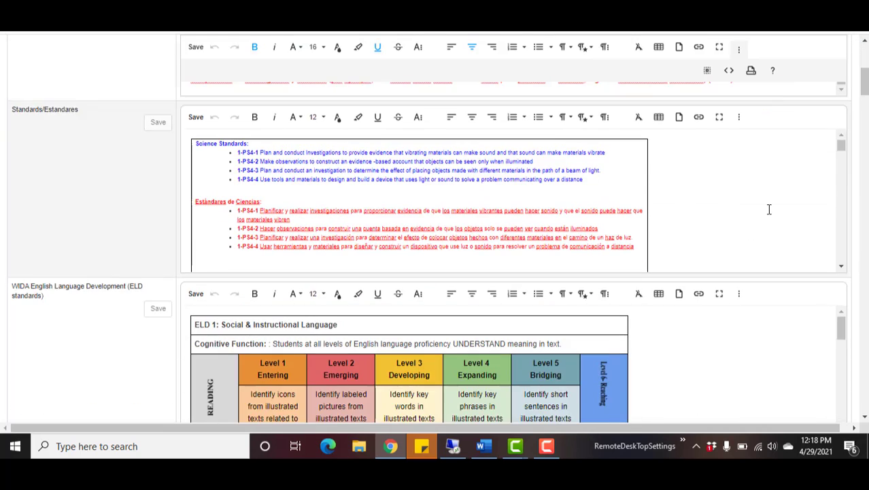
pyautogui.scroll(1, 748, 142)
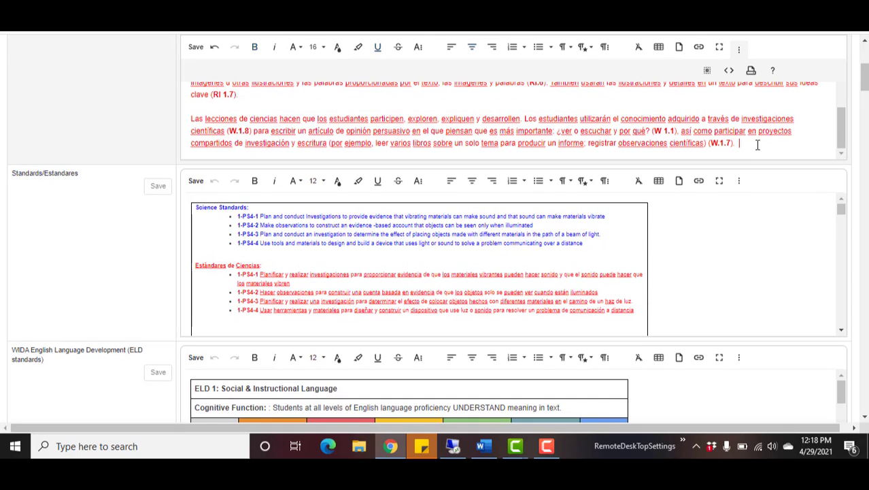
pyautogui.scroll(2, 29, 94)
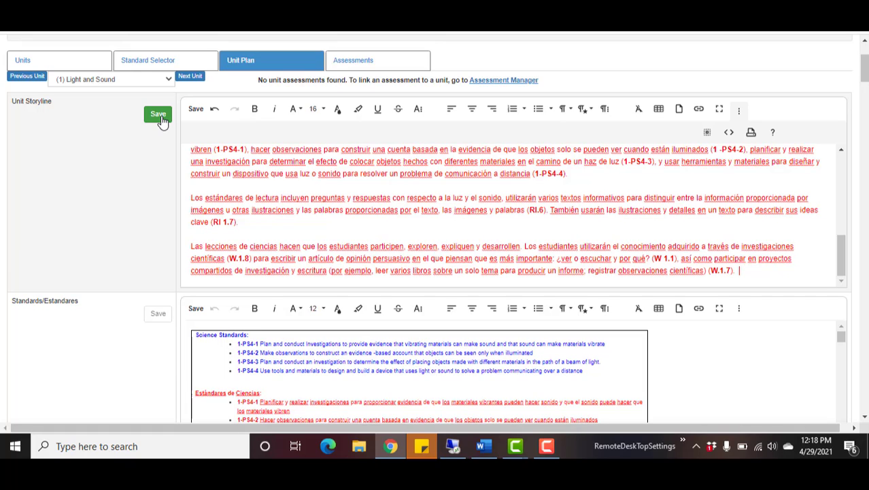
pyautogui.click(161, 120)
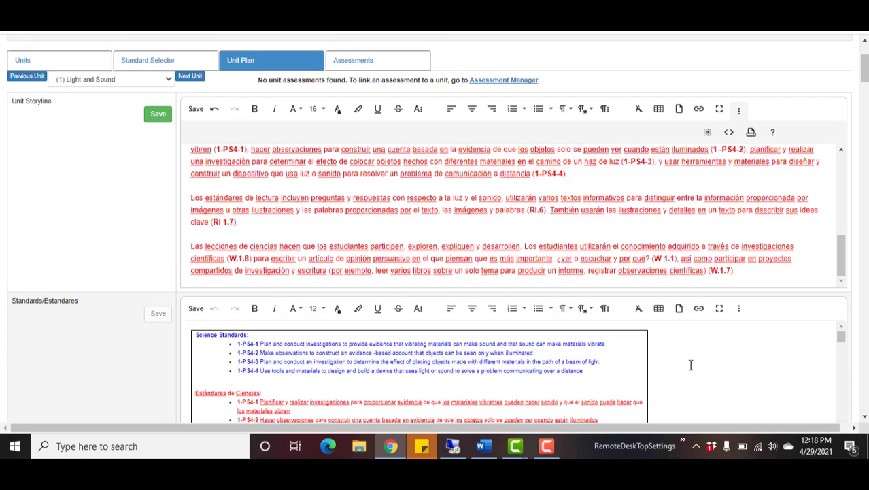
# Examine the Standards/Estandares section's Spanish science standards and its CCSS Reading, Writing, and Listening and Speaking columns.
pyautogui.click(691, 365)
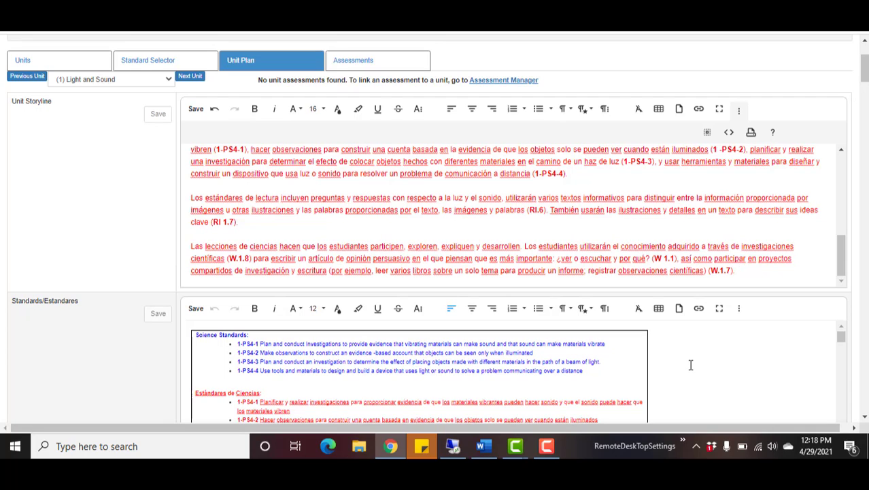
pyautogui.scroll(-2, 691, 366)
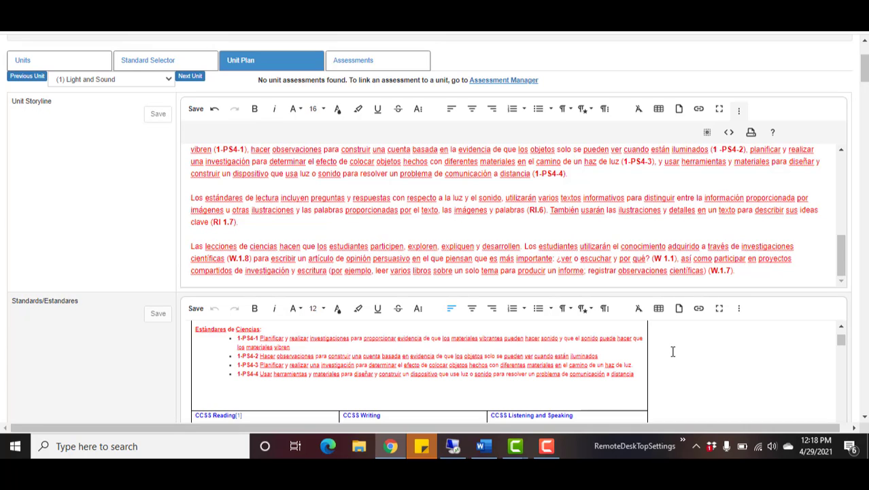
pyautogui.scroll(-1, 673, 351)
pyautogui.scroll(-1, 359, 350)
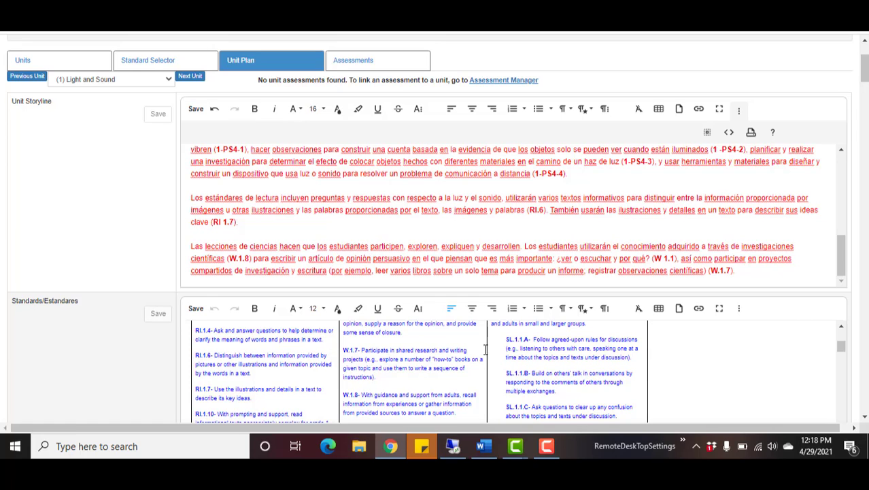
pyautogui.scroll(5, 468, 348)
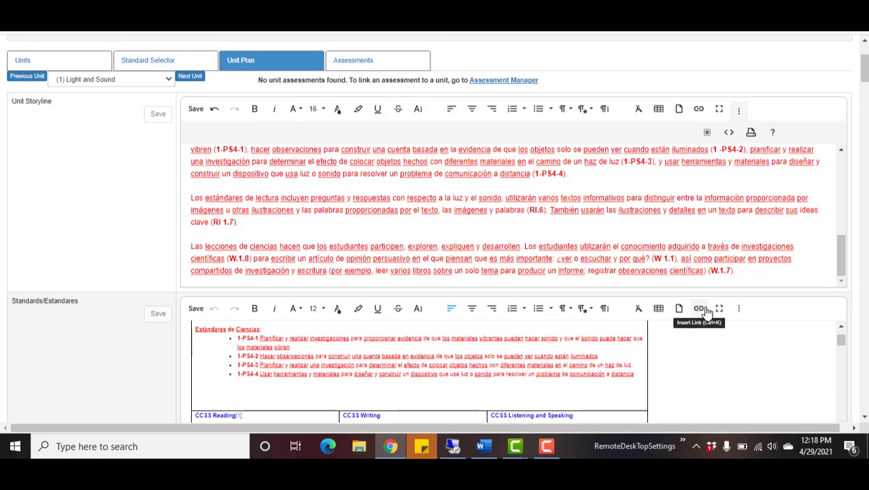
# Select the word "distancia" in the Spanish 1-PS4-4 standard, open the link insertion form for it, and dismiss the form.
pyautogui.moveTo(634, 374); pyautogui.dragTo(615, 376)
pyautogui.click(699, 308)
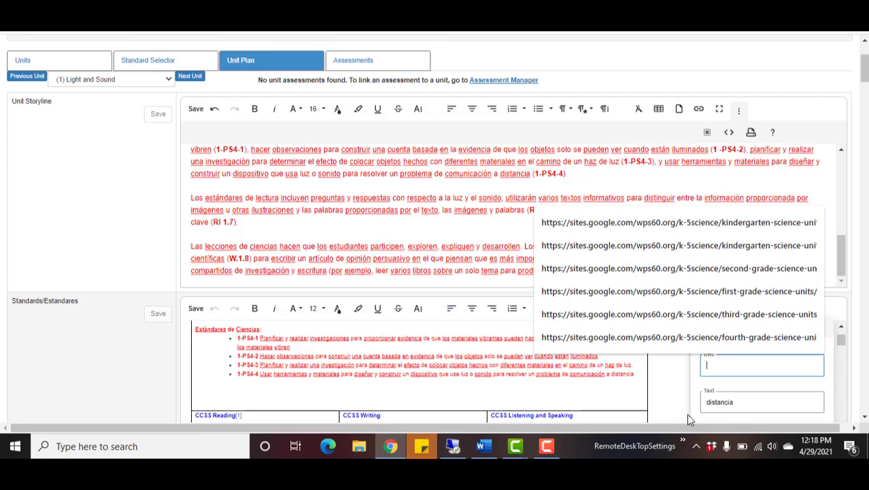
pyautogui.click(388, 385)
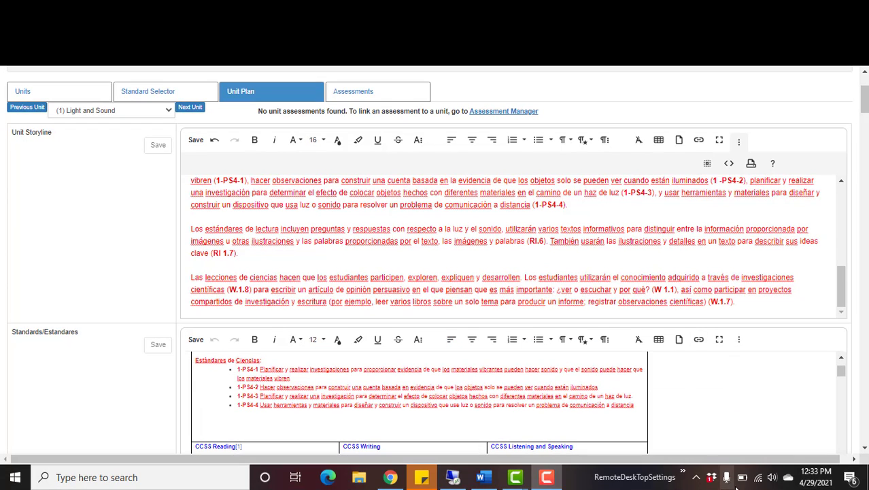